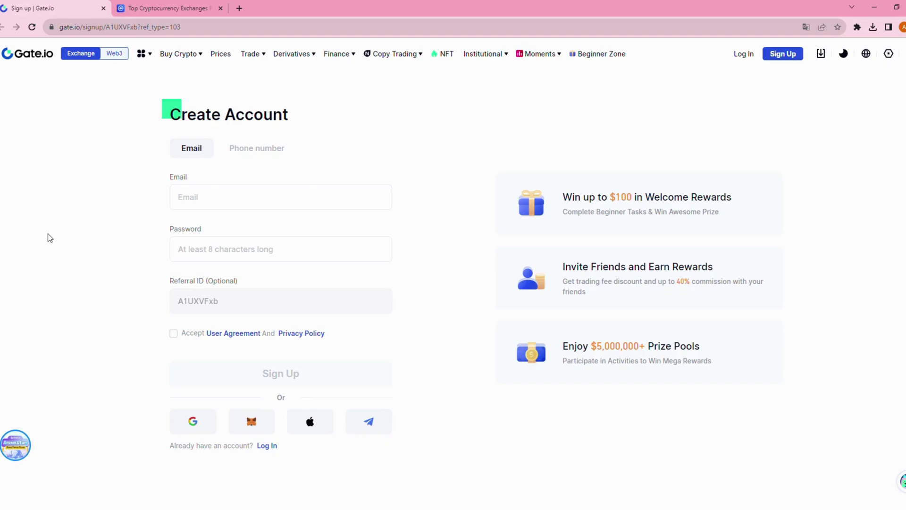
Show CoinMarketCap's Top Cryptocurrency Spot Exchanges ranking and scroll down to Gate.io at number 8
{"action": "left_click", "coordinate": [149, 8]}
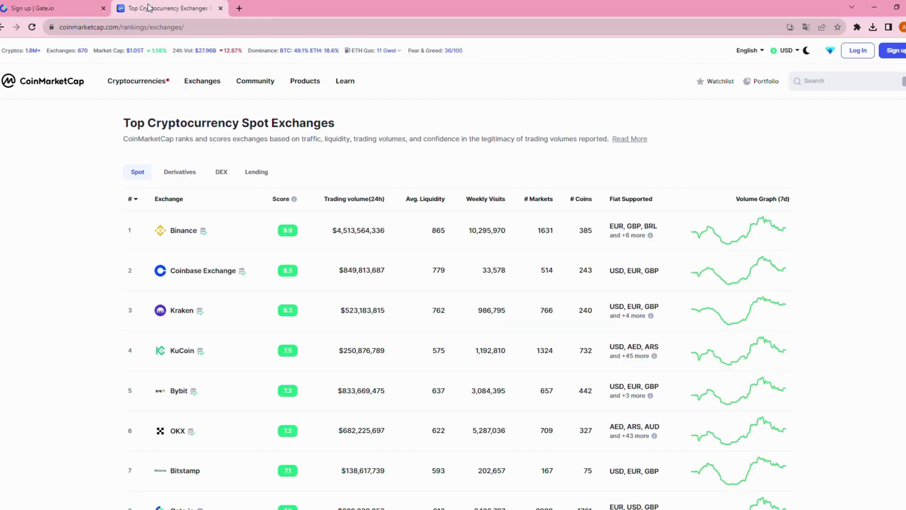
{"action": "scroll", "coordinate": [333, 315], "scroll_direction": "down", "scroll_amount": 6}
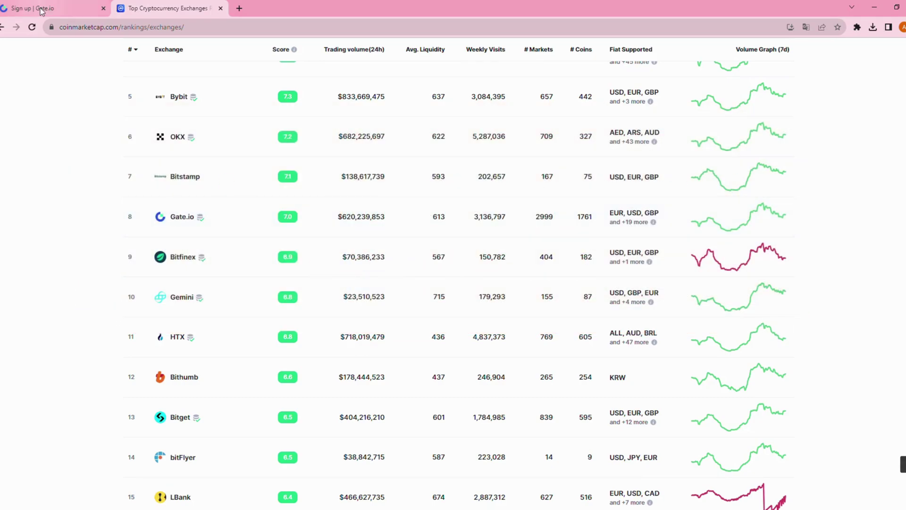
On Gate.io, enter the account e-mail and a valid password, accept the User Agreement, and sign up
{"action": "left_click", "coordinate": [42, 9]}
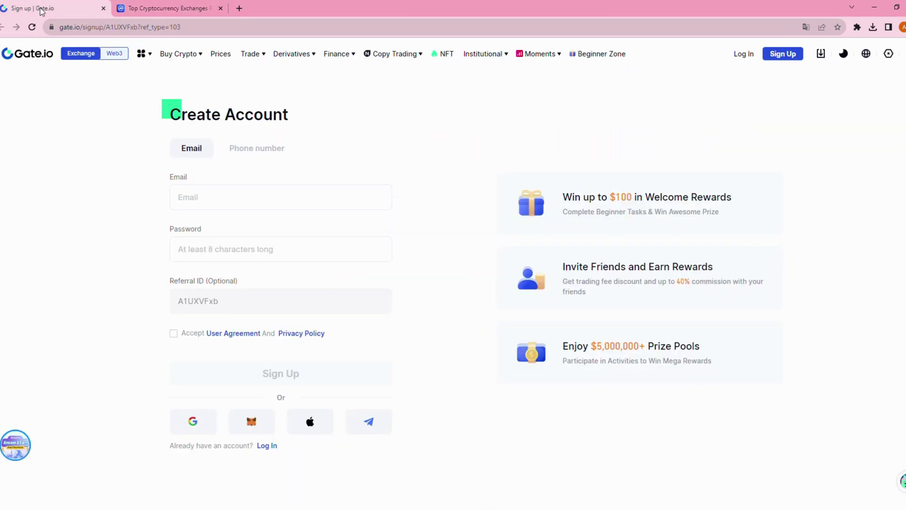
{"action": "left_click", "coordinate": [208, 30]}
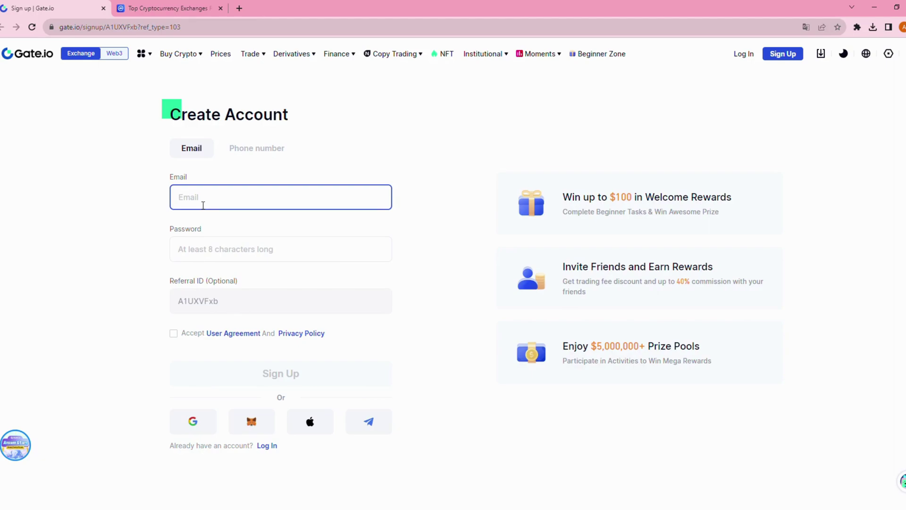
{"action": "key", "text": "ctrl+v"}
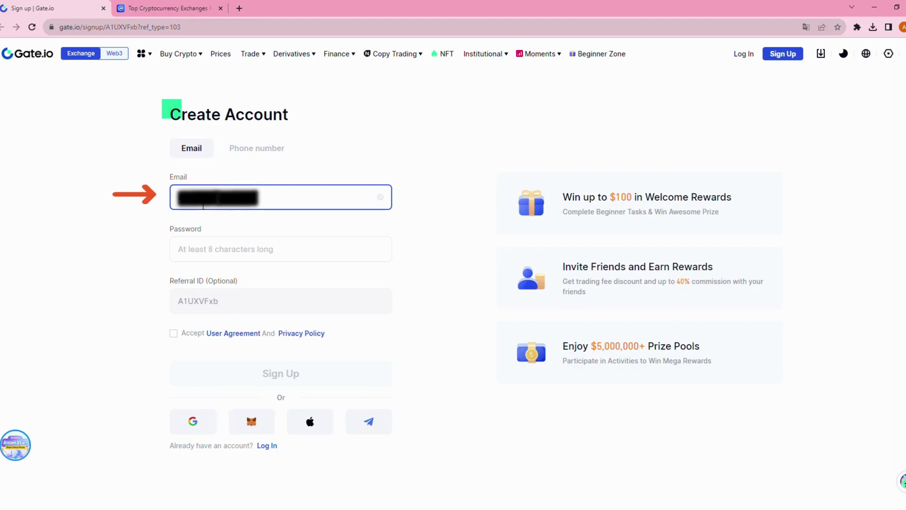
{"action": "left_click", "coordinate": [206, 257]}
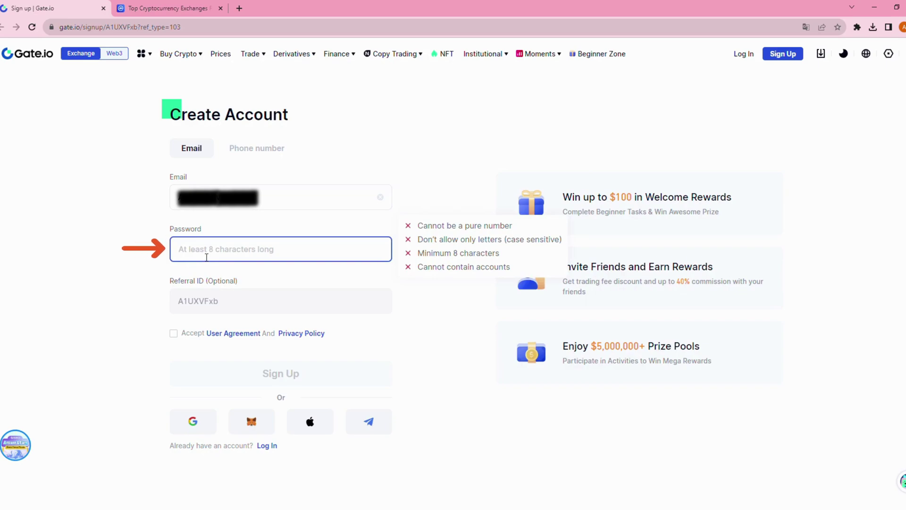
{"action": "type", "text": "a*********"}
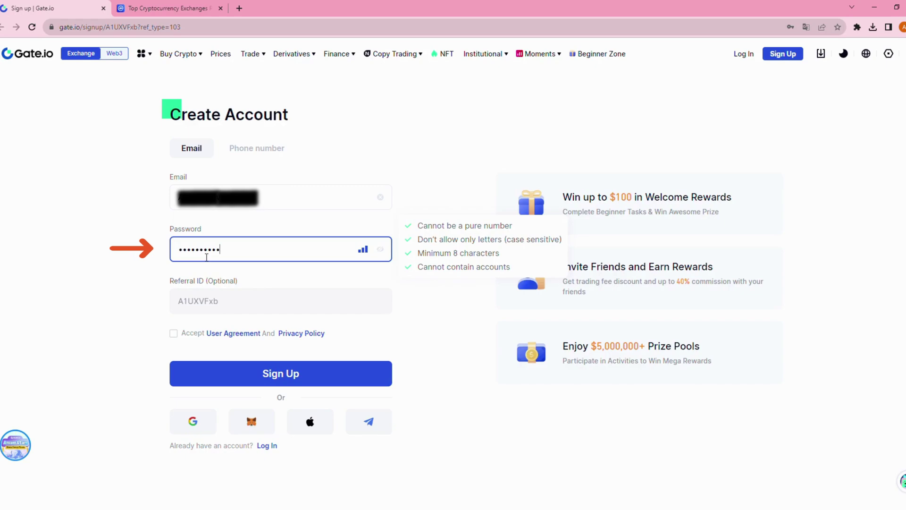
{"action": "type", "text": "**"}
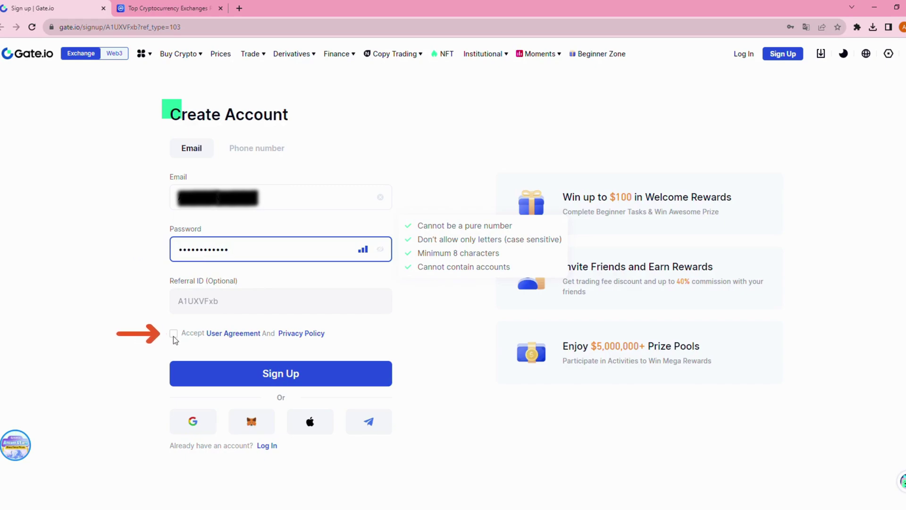
{"action": "left_click", "coordinate": [174, 334]}
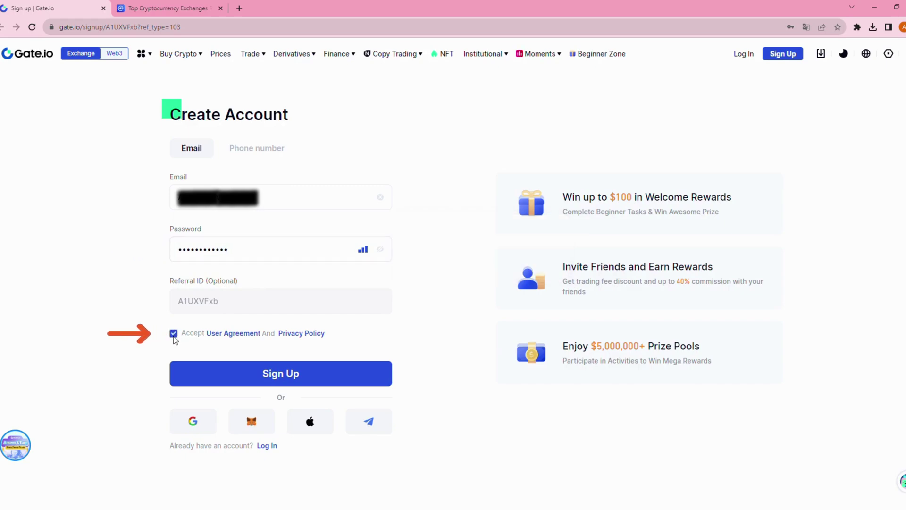
{"action": "left_click", "coordinate": [286, 375]}
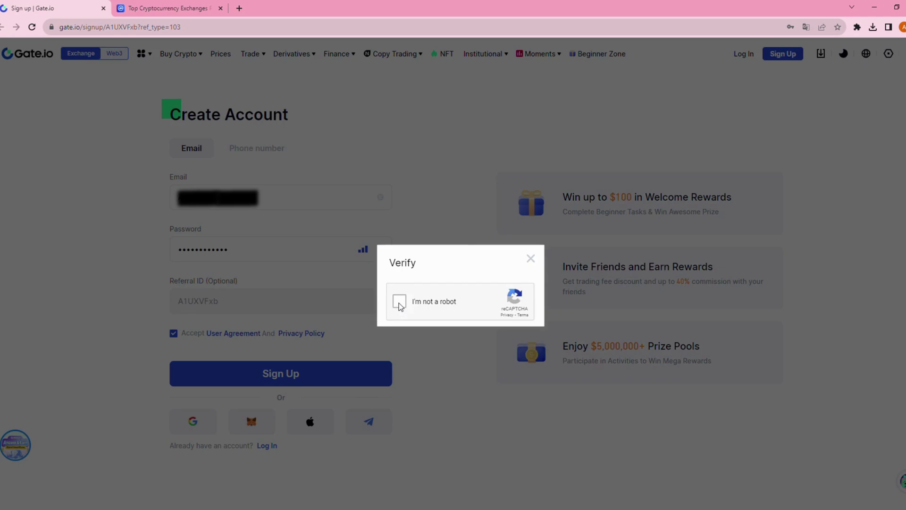
Tick 'I'm not a robot' and paste the six-digit e-mail verification code
{"action": "left_click", "coordinate": [399, 302]}
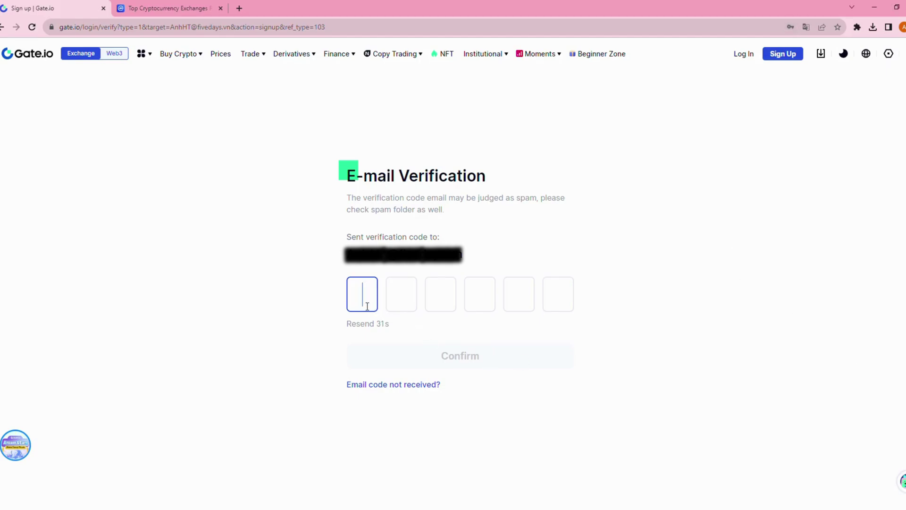
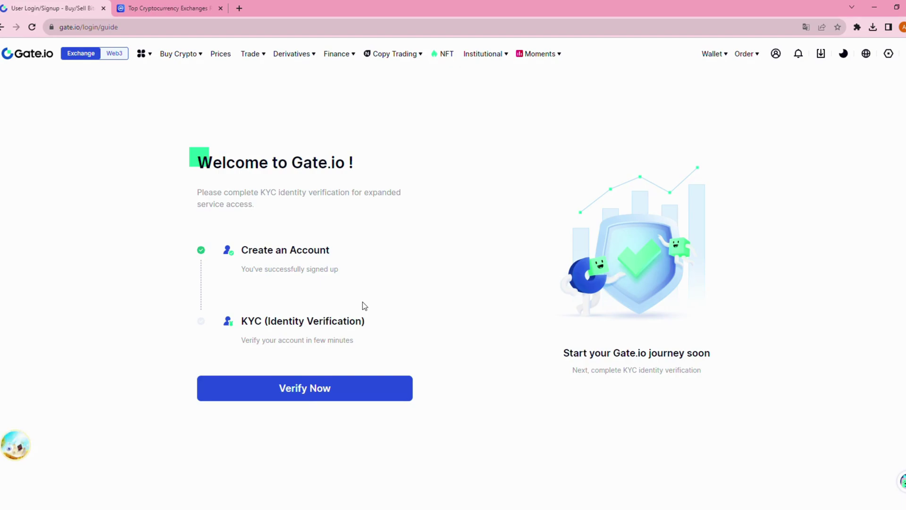
Choose Verify Now on the Welcome page to reach Individual Verification
{"action": "left_click", "coordinate": [316, 398]}
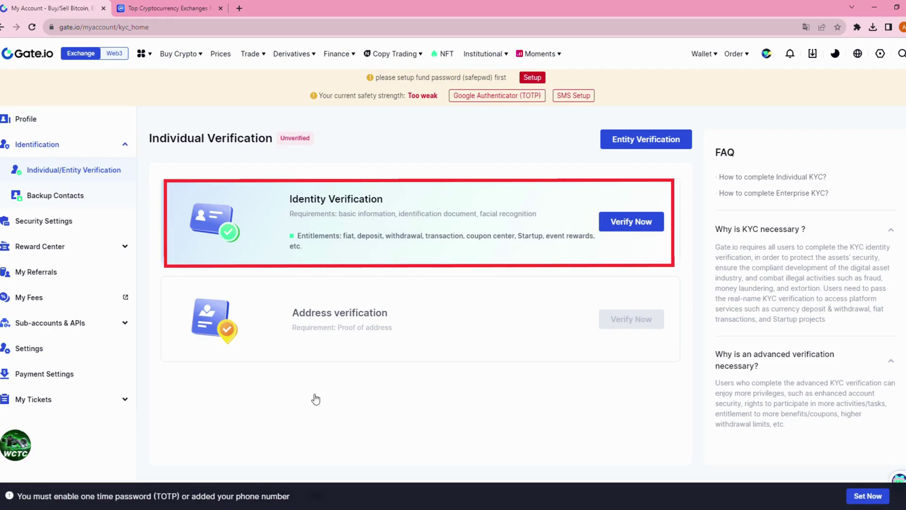
Fill in the first name, last name and ID number for Austria, then submit the basic information
{"action": "left_click", "coordinate": [643, 229]}
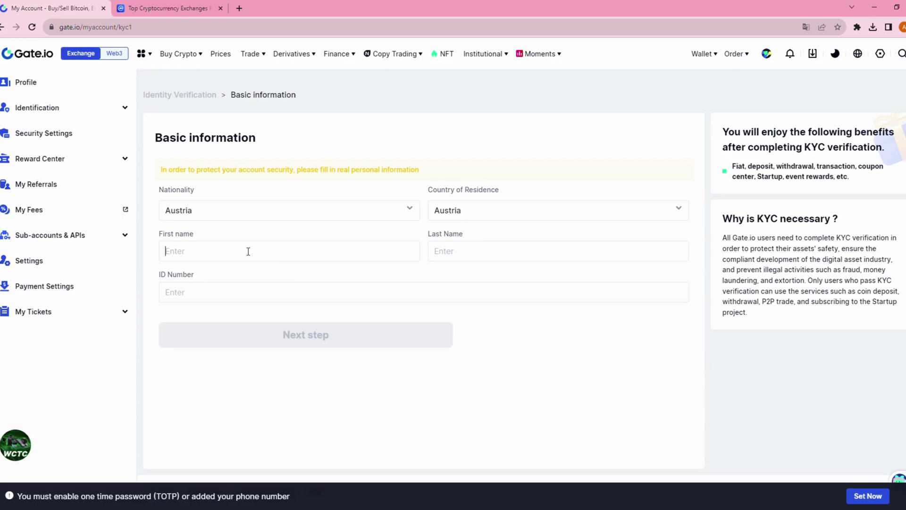
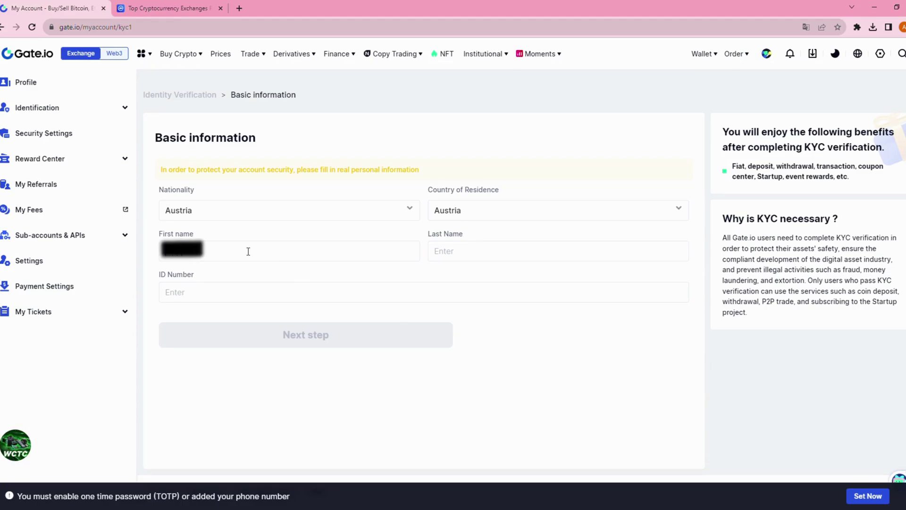
{"action": "left_click", "coordinate": [458, 258]}
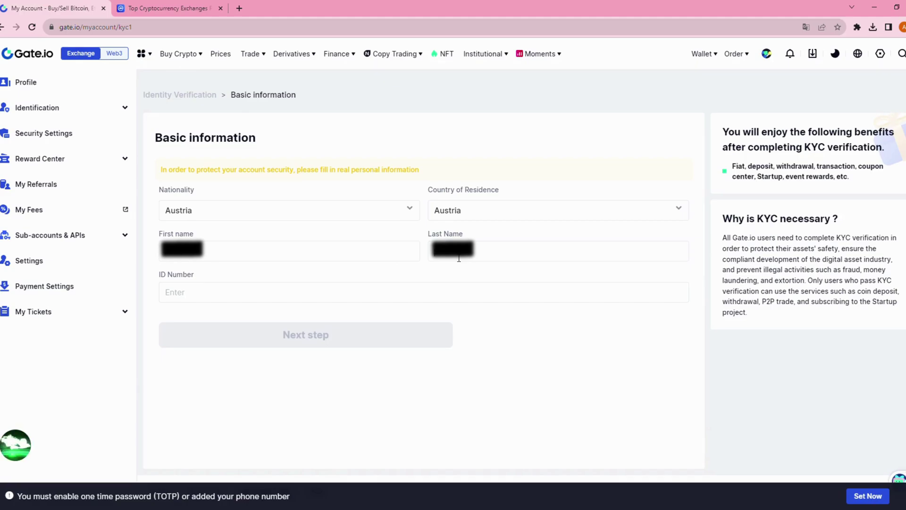
{"action": "left_click", "coordinate": [181, 294]}
{"action": "type", "text": "12345678"}
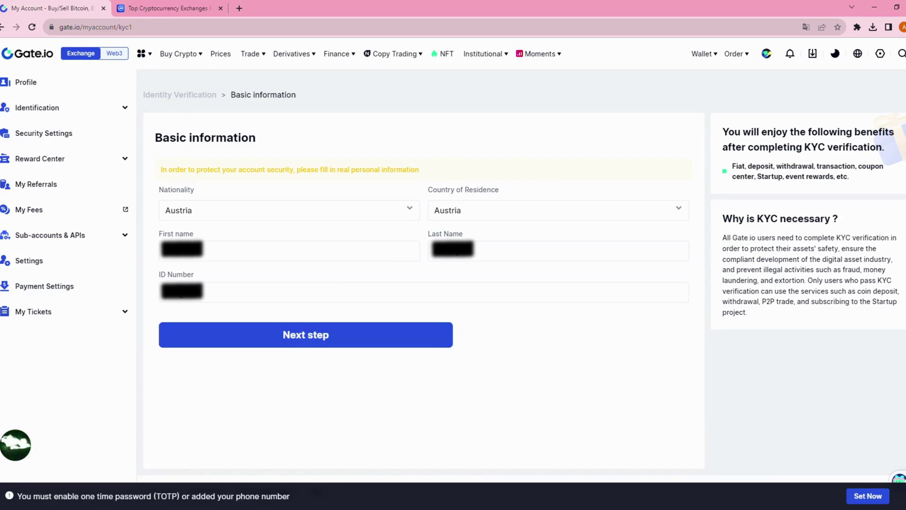
{"action": "left_click", "coordinate": [305, 338]}
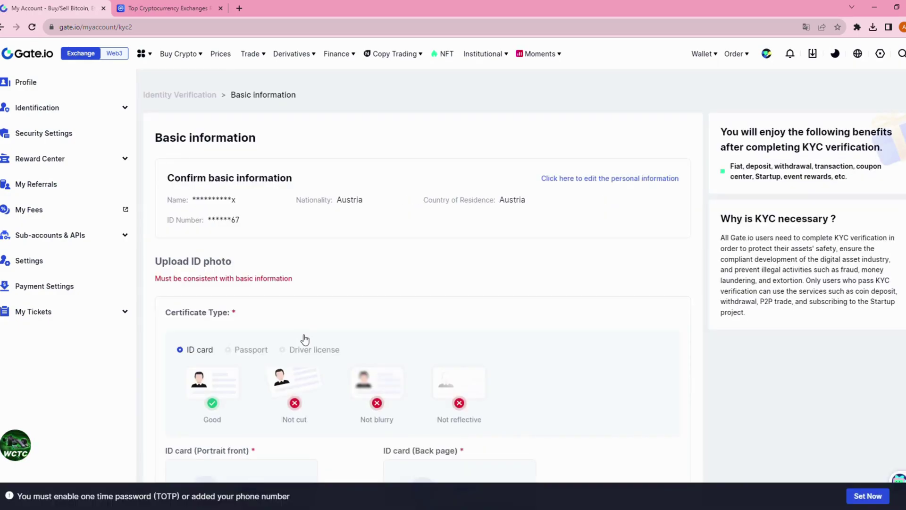
Select Passport, then Driver license as the ID document type
{"action": "scroll", "coordinate": [304, 338], "scroll_direction": "down", "scroll_amount": 3}
{"action": "left_click", "coordinate": [236, 203]}
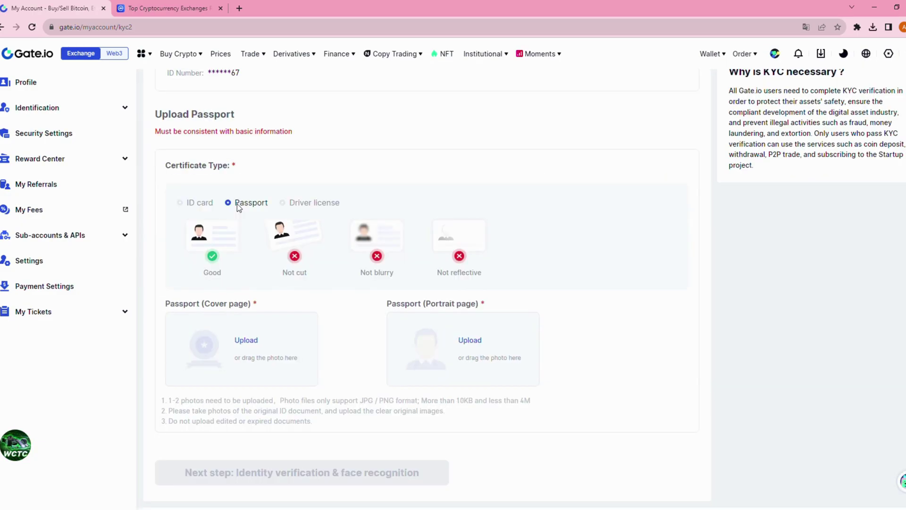
{"action": "left_click", "coordinate": [289, 202]}
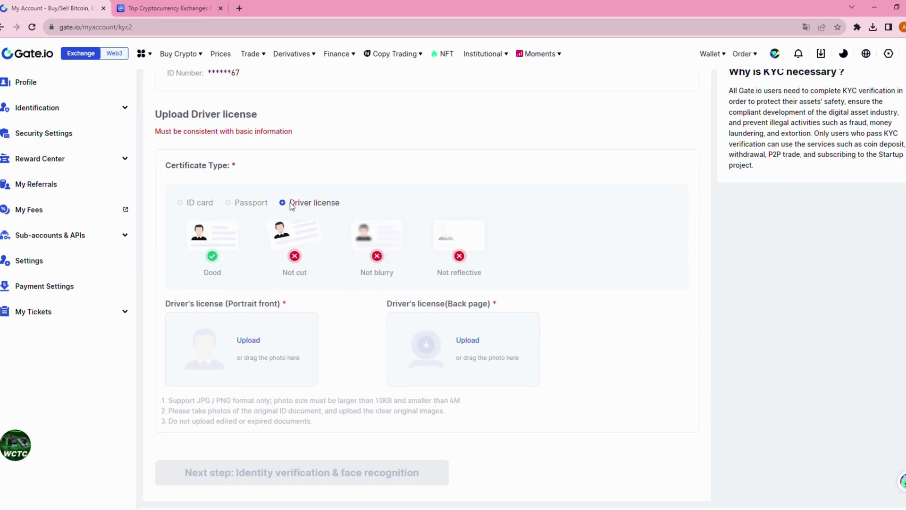
Review the photo format, clarity and no-edited-or-expired-document requirements, then return to the page top
{"action": "left_click_drag", "start_coordinate": [168, 400], "coordinate": [424, 397]}
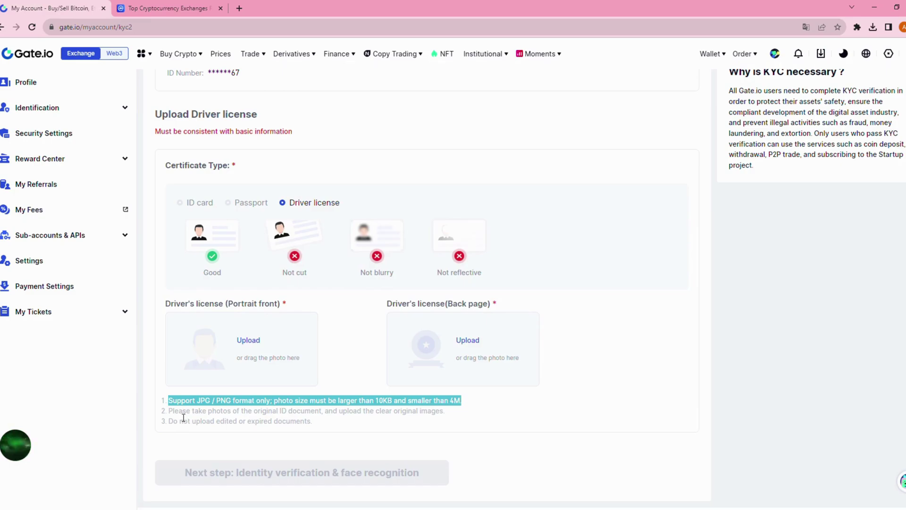
{"action": "left_click_drag", "start_coordinate": [172, 417], "coordinate": [445, 416]}
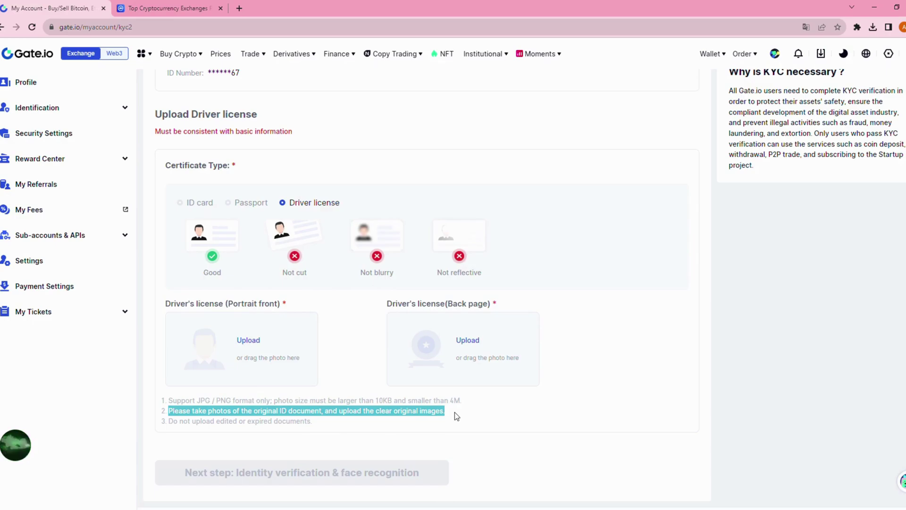
{"action": "left_click_drag", "start_coordinate": [171, 421], "coordinate": [335, 423]}
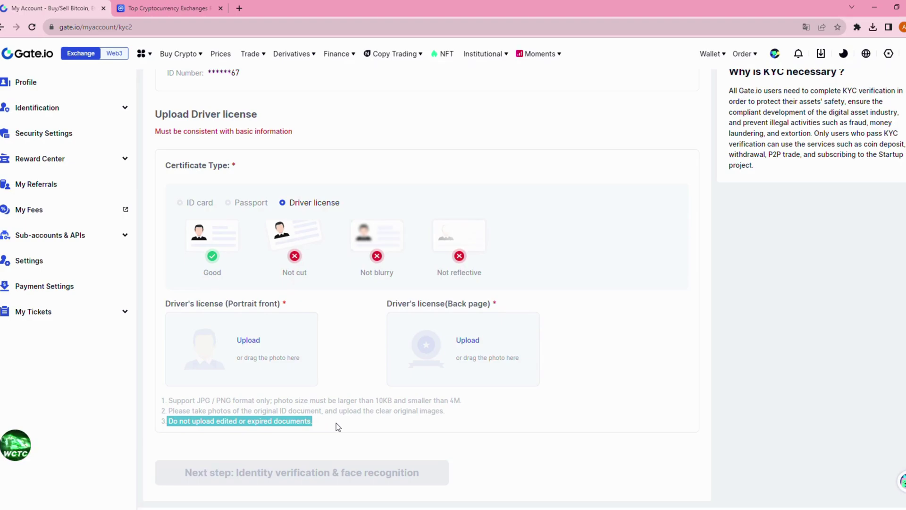
{"action": "left_click", "coordinate": [337, 423]}
{"action": "scroll", "coordinate": [336, 423], "scroll_direction": "down", "scroll_amount": 1}
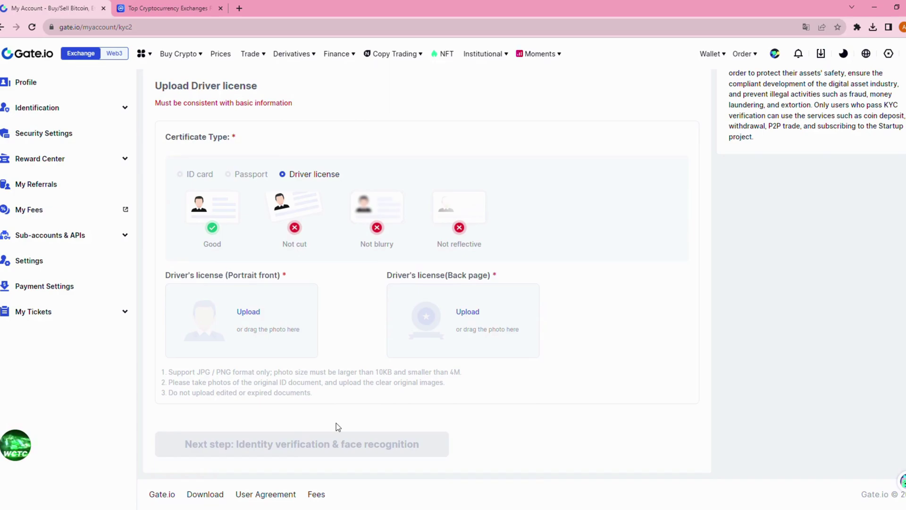
{"action": "scroll", "coordinate": [336, 447], "scroll_direction": "up", "scroll_amount": 3}
{"action": "scroll", "coordinate": [335, 448], "scroll_direction": "up", "scroll_amount": 1}
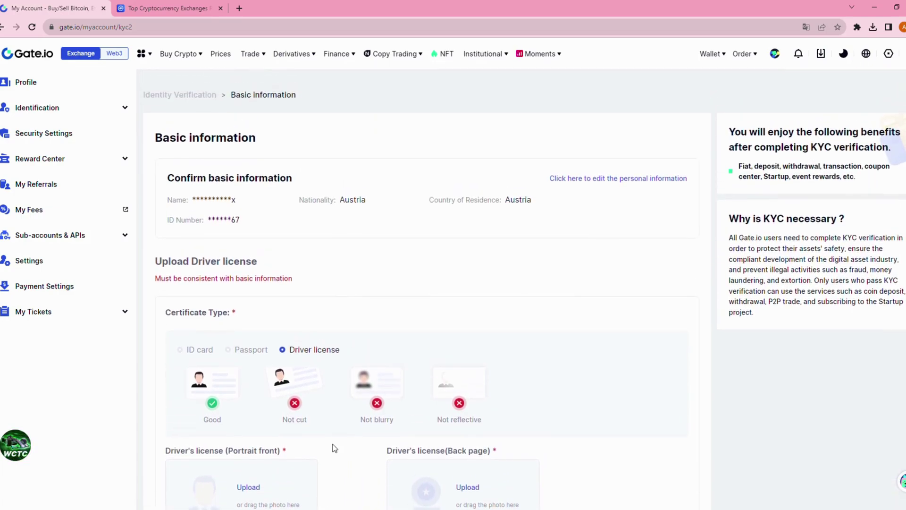
Go to the Gate.io homepage and scroll past Startup, Crypto Markets Today and Activities to Beginner's Guide
{"action": "left_click", "coordinate": [27, 53]}
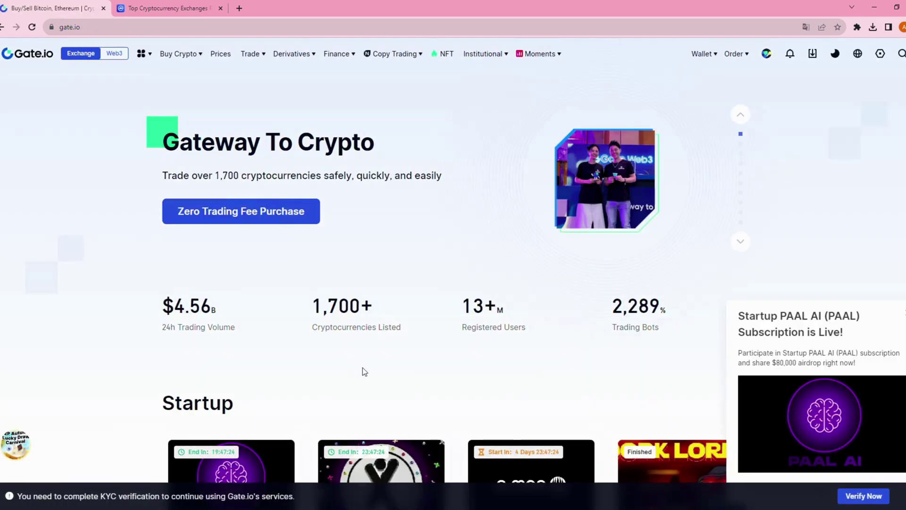
{"action": "scroll", "coordinate": [601, 338], "scroll_direction": "down", "scroll_amount": 3}
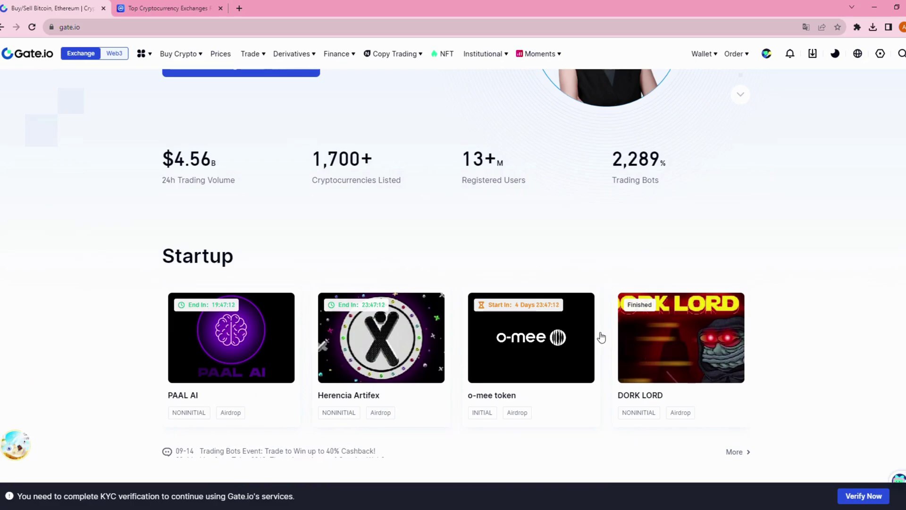
{"action": "scroll", "coordinate": [601, 338], "scroll_direction": "down", "scroll_amount": 3}
{"action": "scroll", "coordinate": [599, 336], "scroll_direction": "down", "scroll_amount": 2}
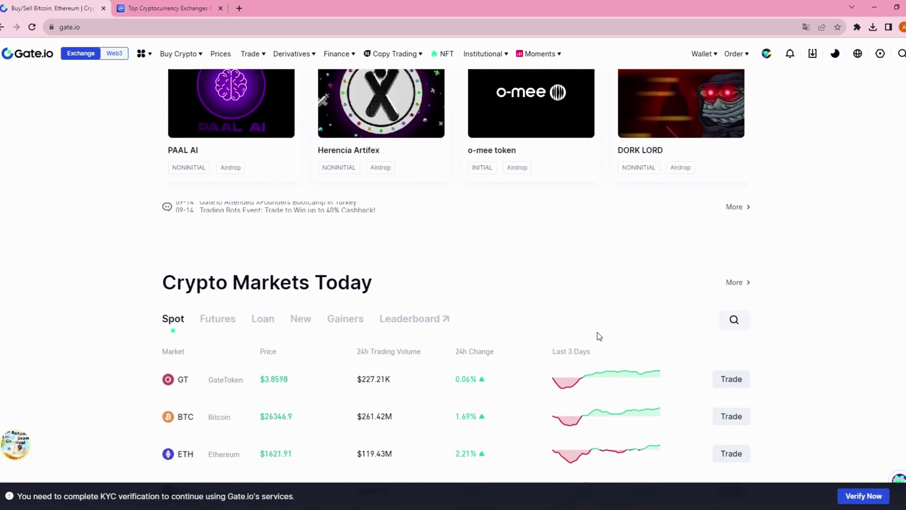
{"action": "scroll", "coordinate": [599, 336], "scroll_direction": "down", "scroll_amount": 1}
{"action": "scroll", "coordinate": [599, 336], "scroll_direction": "down", "scroll_amount": 3}
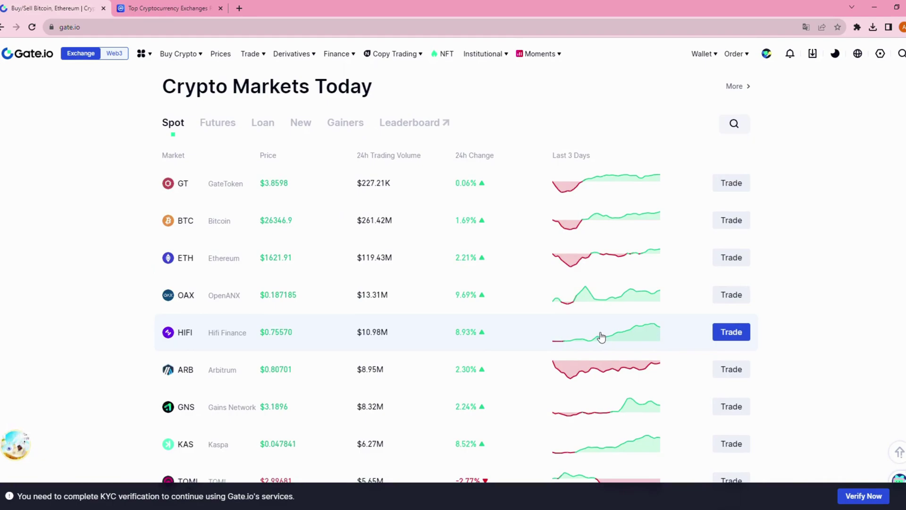
{"action": "scroll", "coordinate": [601, 336], "scroll_direction": "down", "scroll_amount": 3}
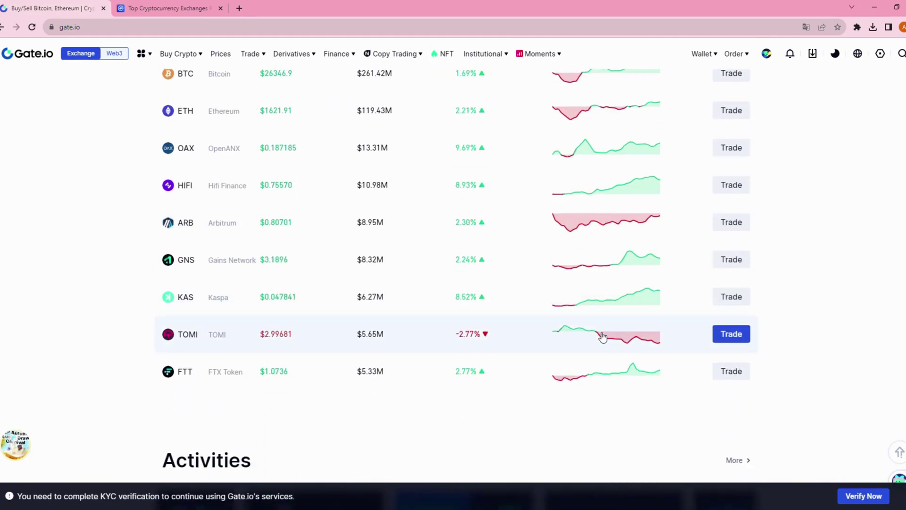
{"action": "scroll", "coordinate": [602, 335], "scroll_direction": "down", "scroll_amount": 5}
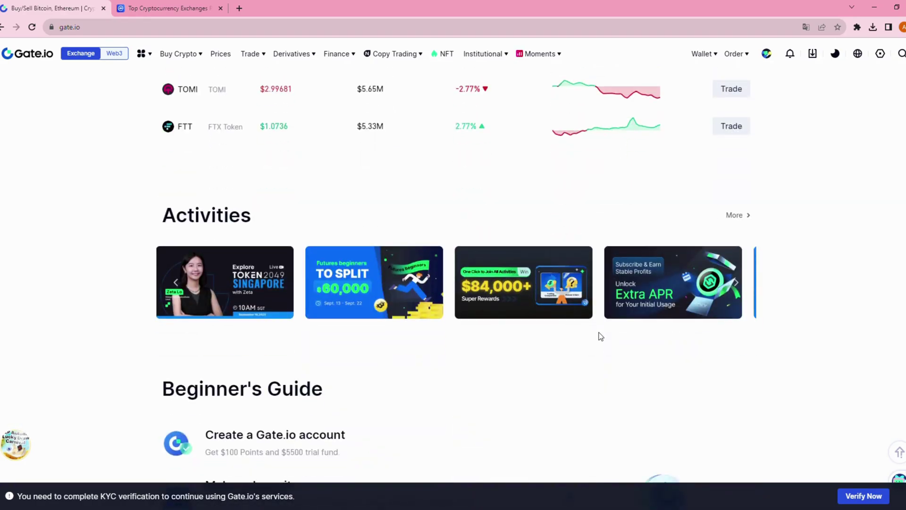
{"action": "scroll", "coordinate": [601, 336], "scroll_direction": "down", "scroll_amount": 5}
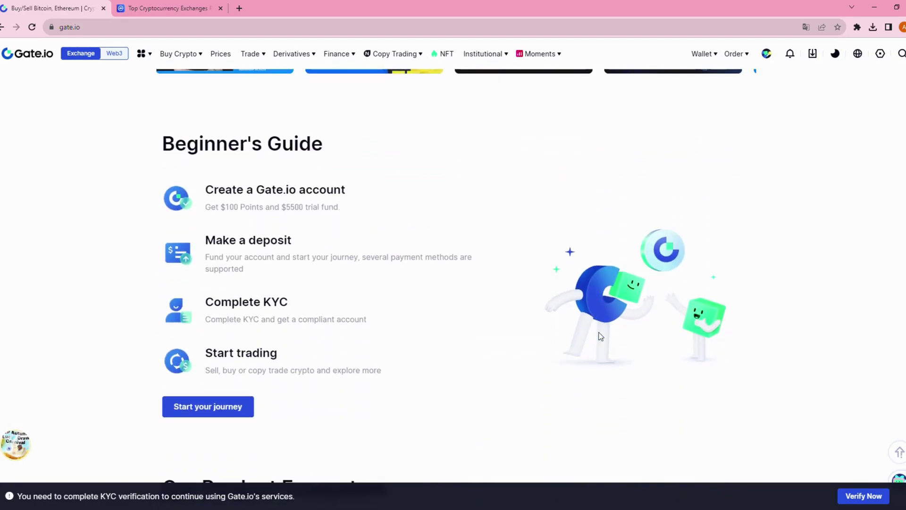